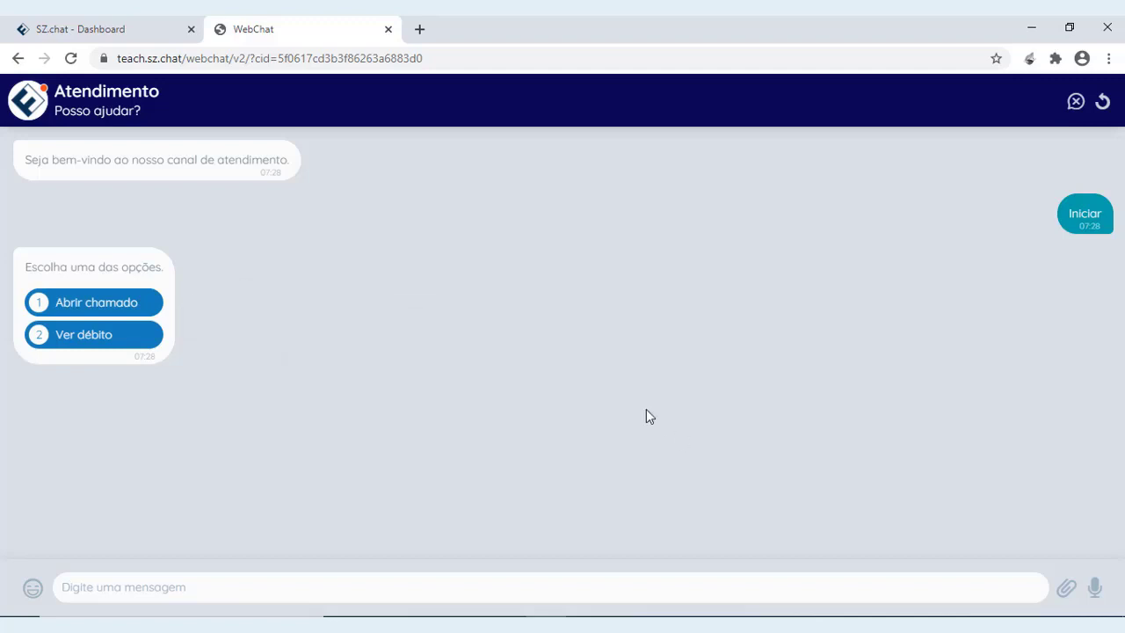
Step: Test the webchat by choosing Abrir chamado, entering the company's CNPJ and reporting the problem "Dificuldade de acesso"
{"action": "left_click", "coordinate": [153, 302]}
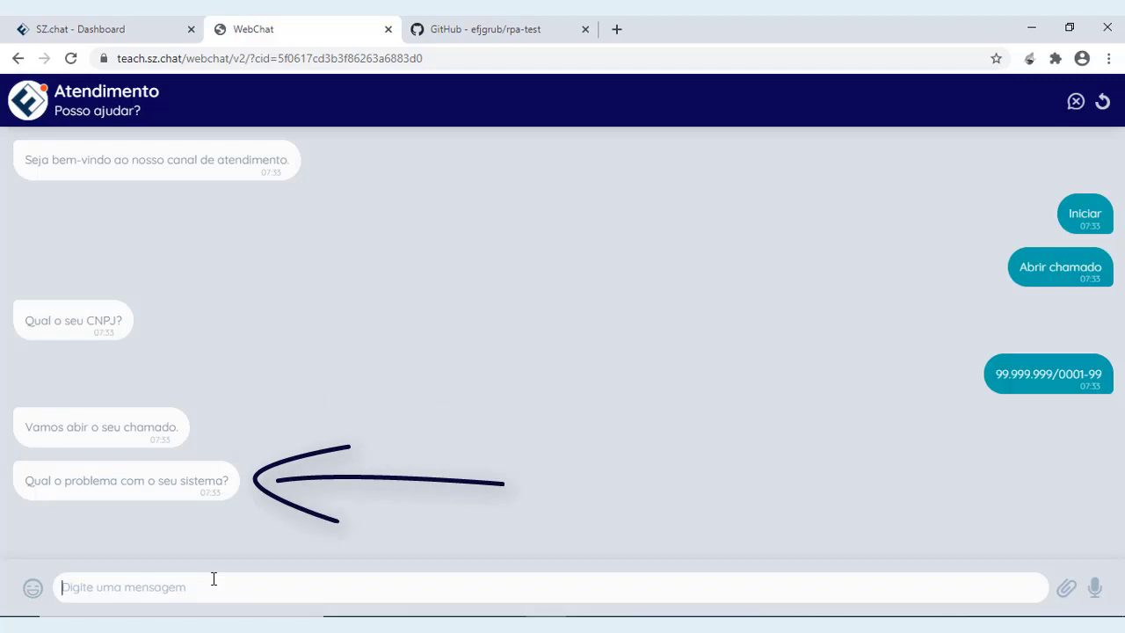
{"action": "left_click", "coordinate": [214, 578]}
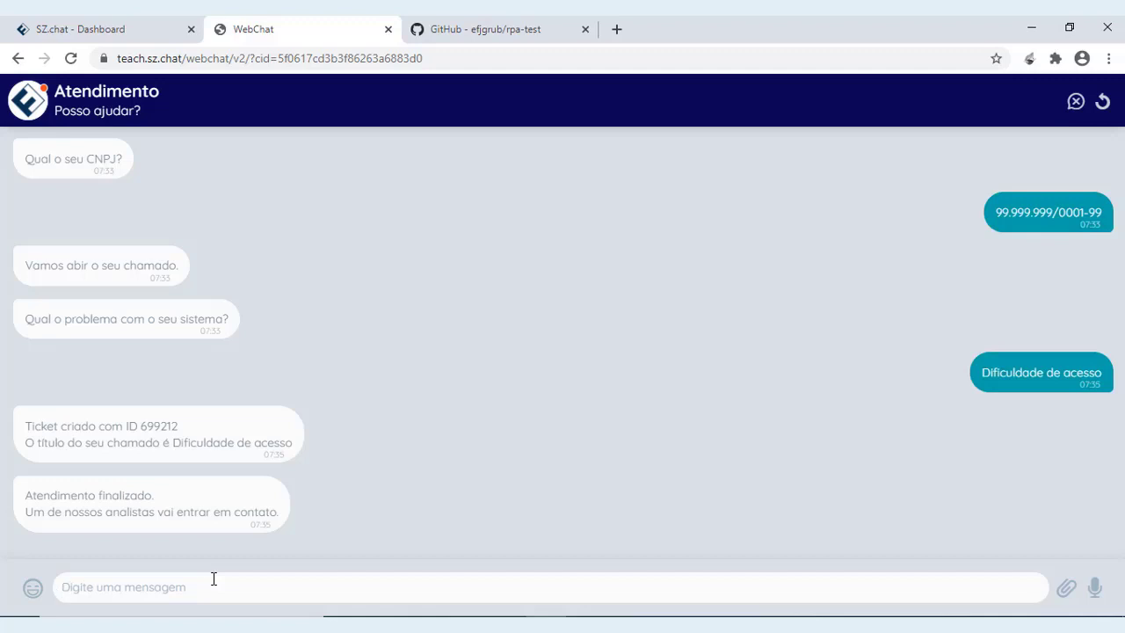
Step: Switch to the rpa-test repository on GitHub and review the sample successful and unsuccessful responses of the CRM query
{"action": "key", "text": "ctrl+Tab"}
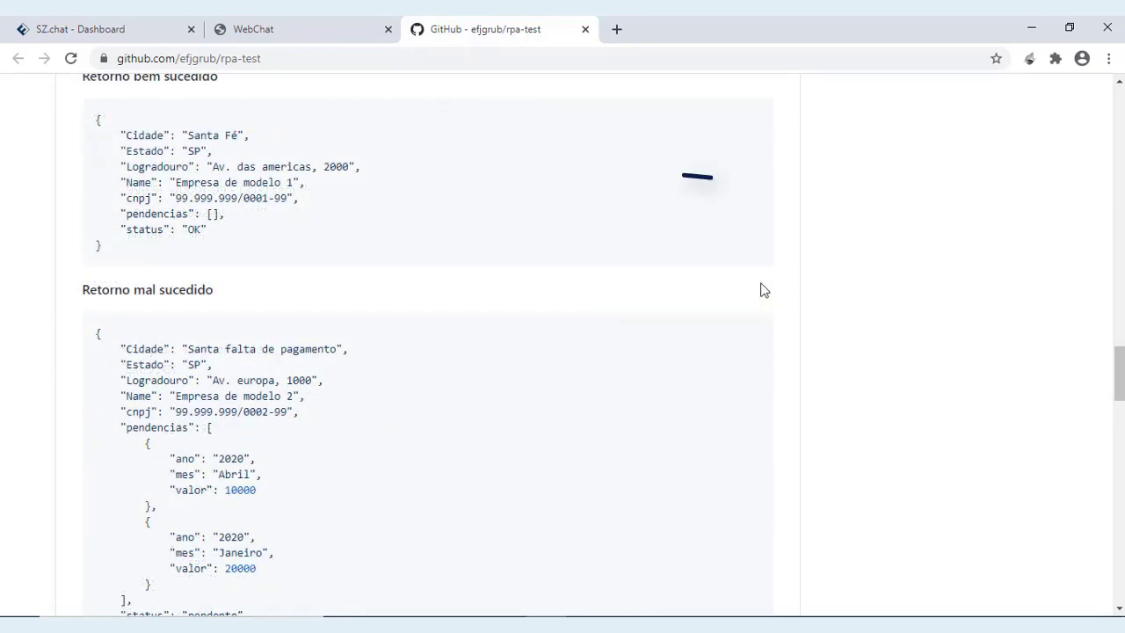
{"action": "scroll", "coordinate": [764, 290], "scroll_direction": "down", "scroll_amount": 1}
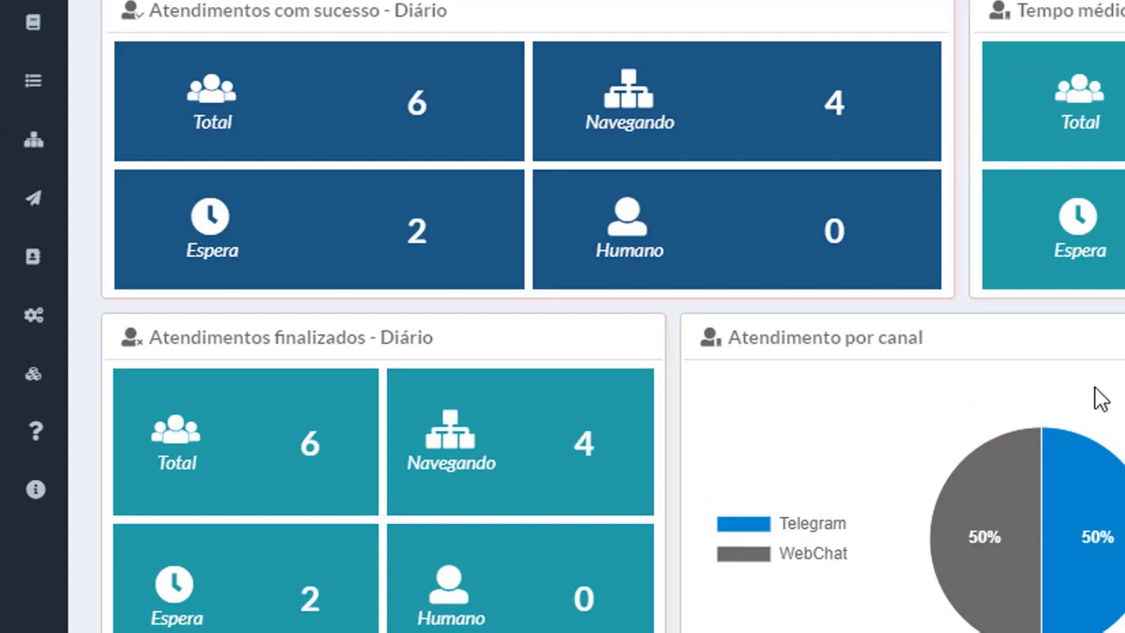
Step: Start registering a new custom application in the SZ.chat REST integrations
{"action": "mouse_move", "coordinate": [53, 376]}
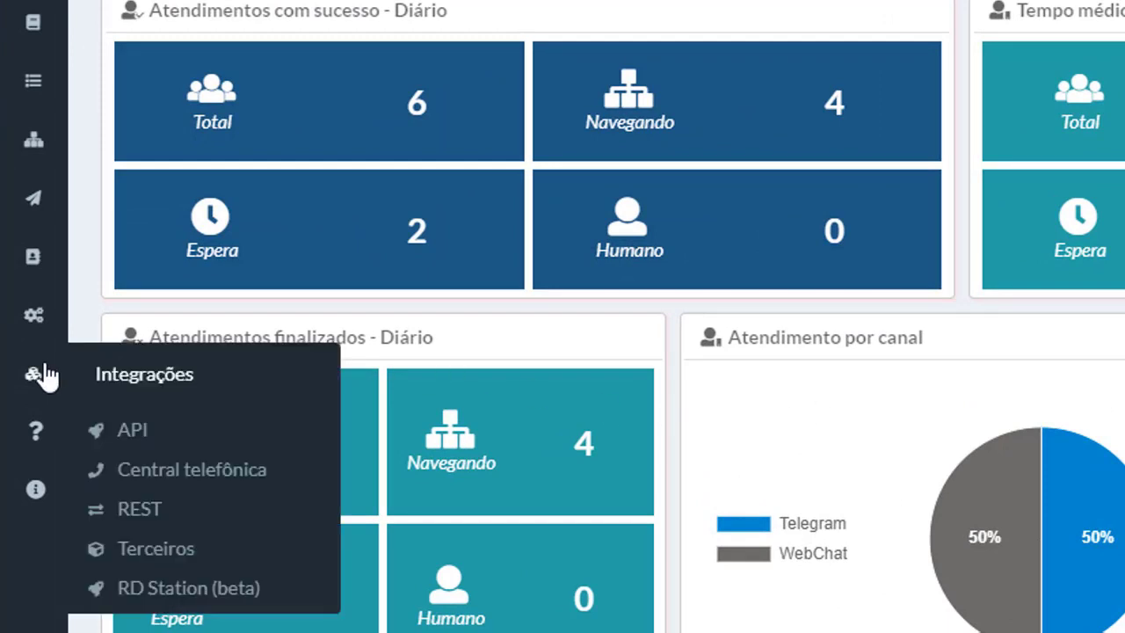
{"action": "left_click", "coordinate": [167, 510]}
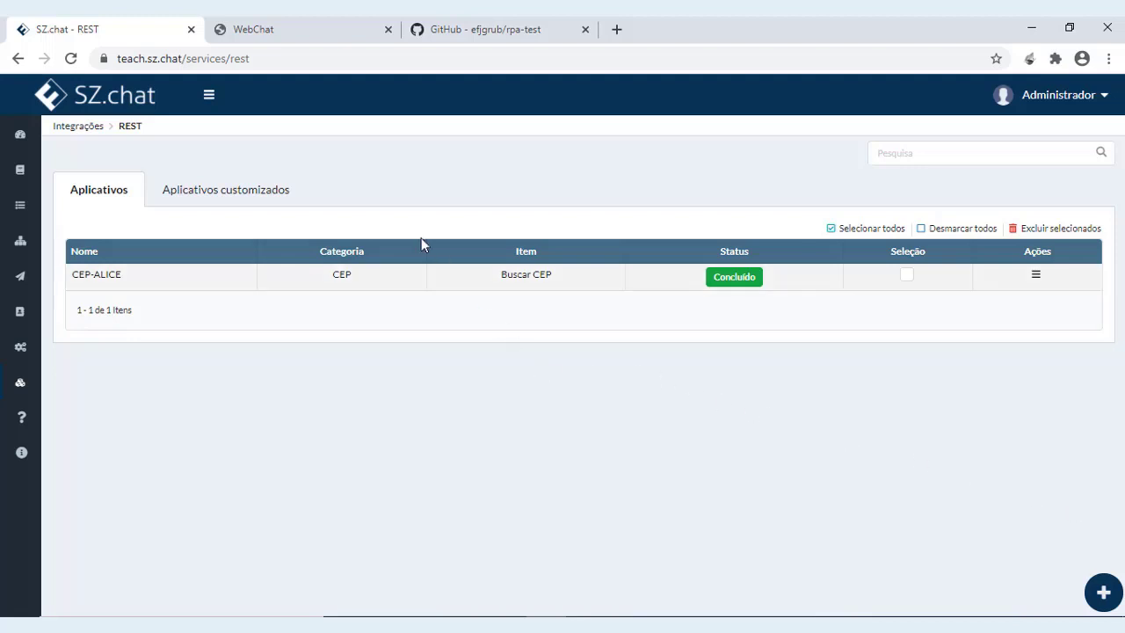
{"action": "left_click", "coordinate": [246, 200]}
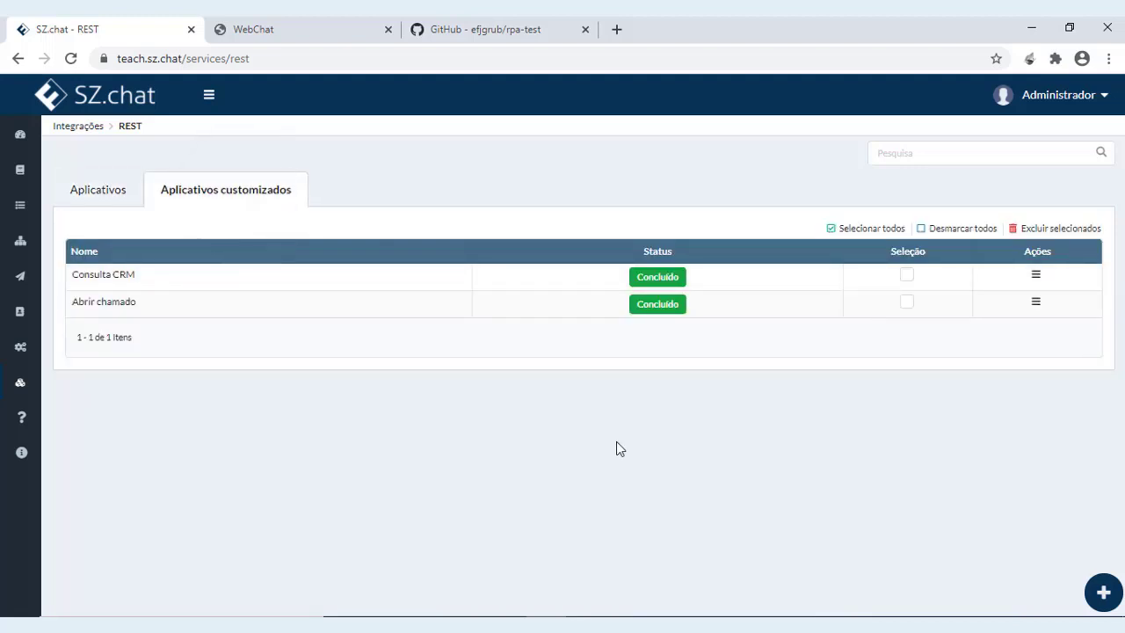
{"action": "left_click", "coordinate": [1101, 589]}
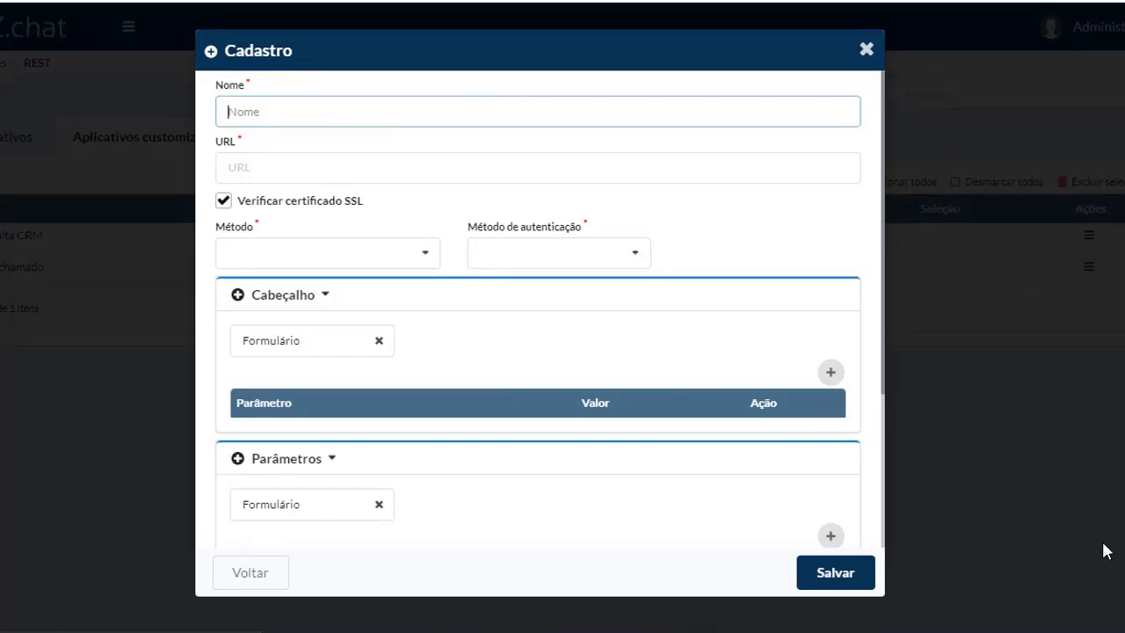
{"action": "type", "text": "Consulta do CNPJ"}
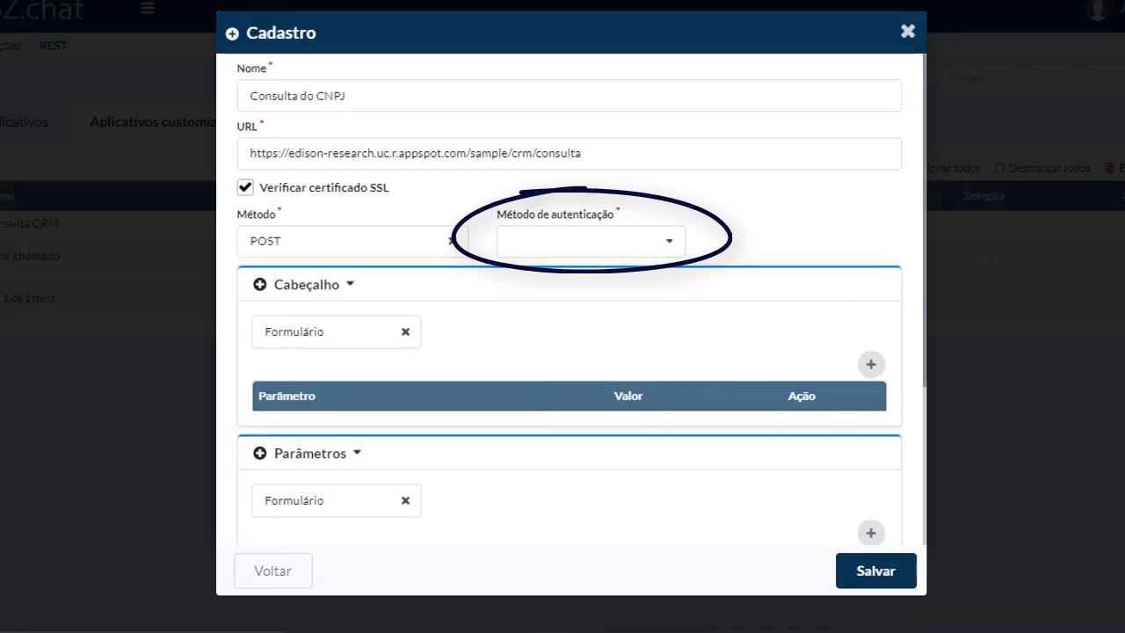
{"action": "left_click", "coordinate": [629, 251]}
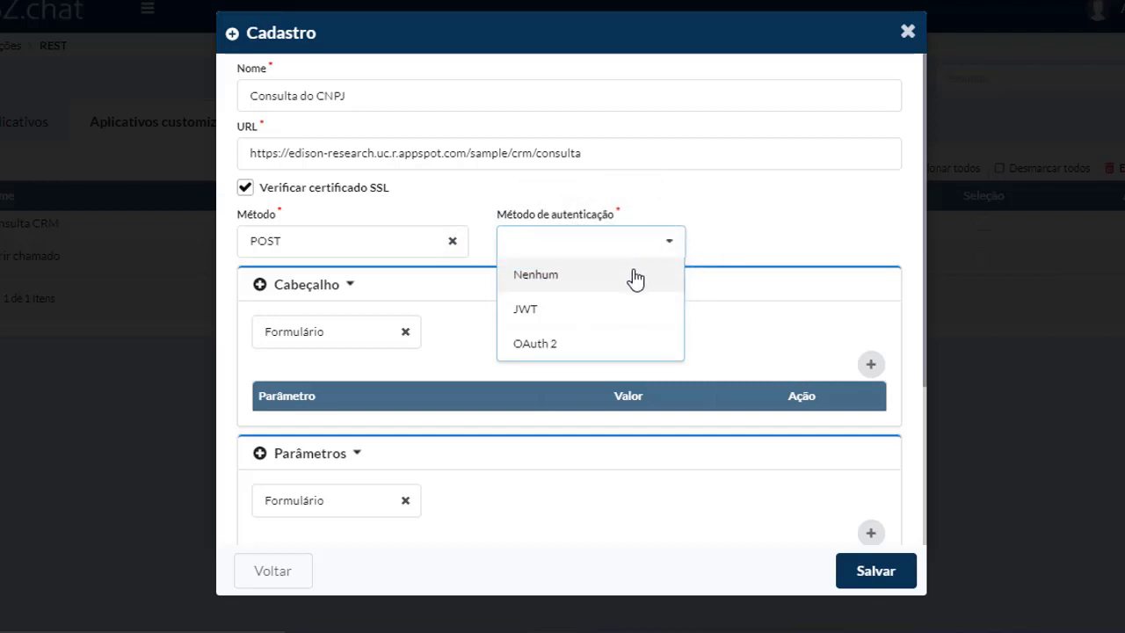
{"action": "left_click", "coordinate": [635, 278]}
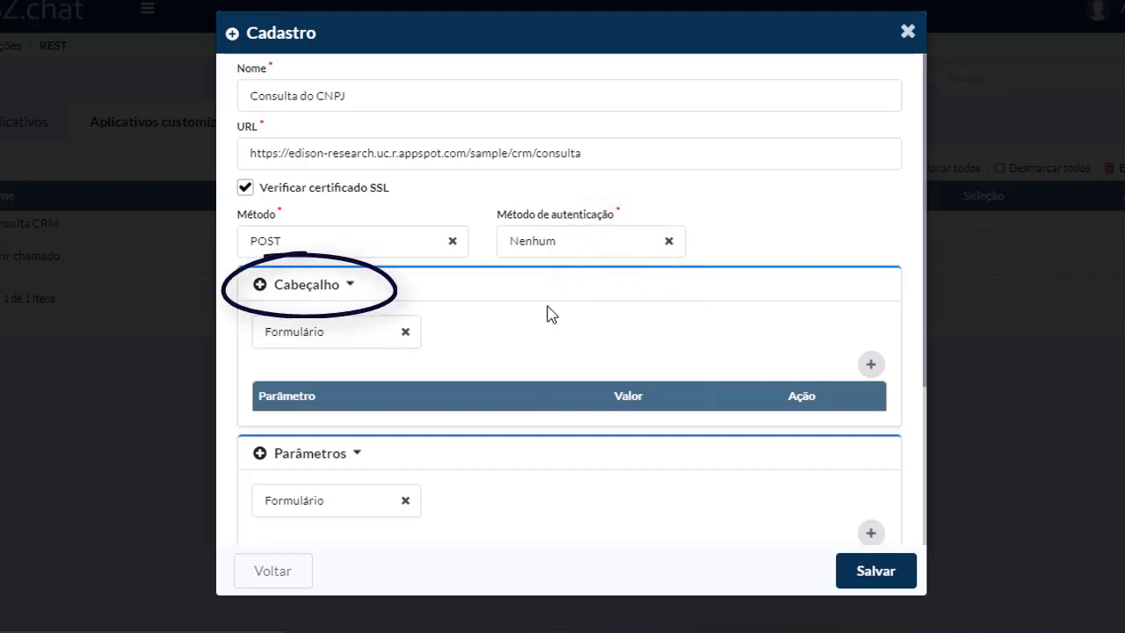
Step: Add a request header parameter named token and fill in its value with the sample token from the API documentation
{"action": "left_click", "coordinate": [869, 365]}
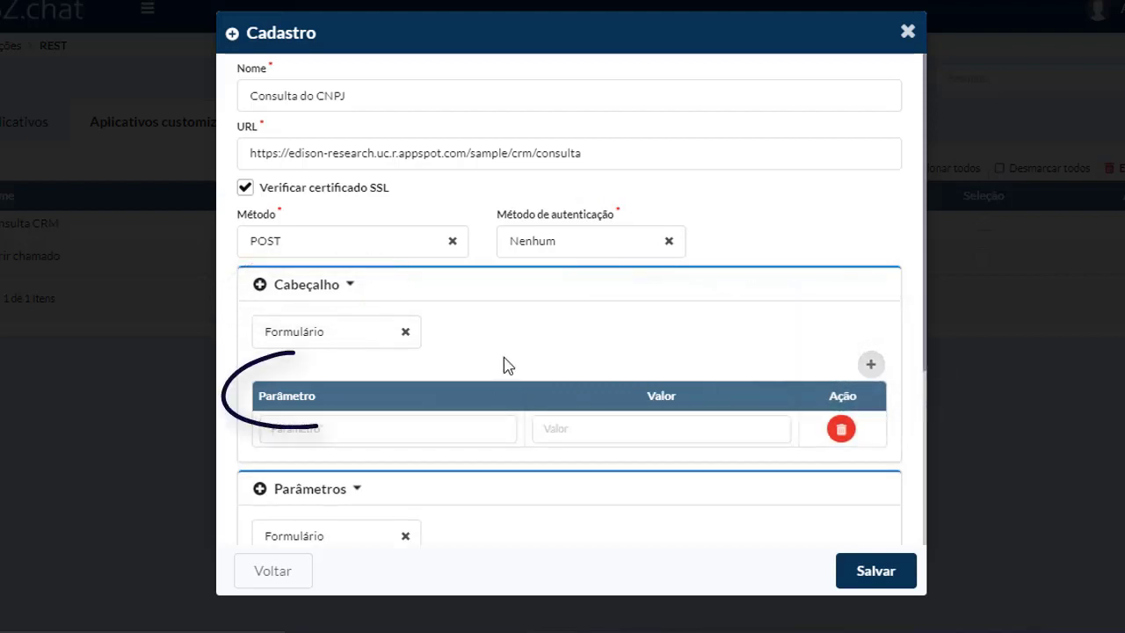
{"action": "left_click", "coordinate": [463, 426]}
{"action": "type", "text": "token"}
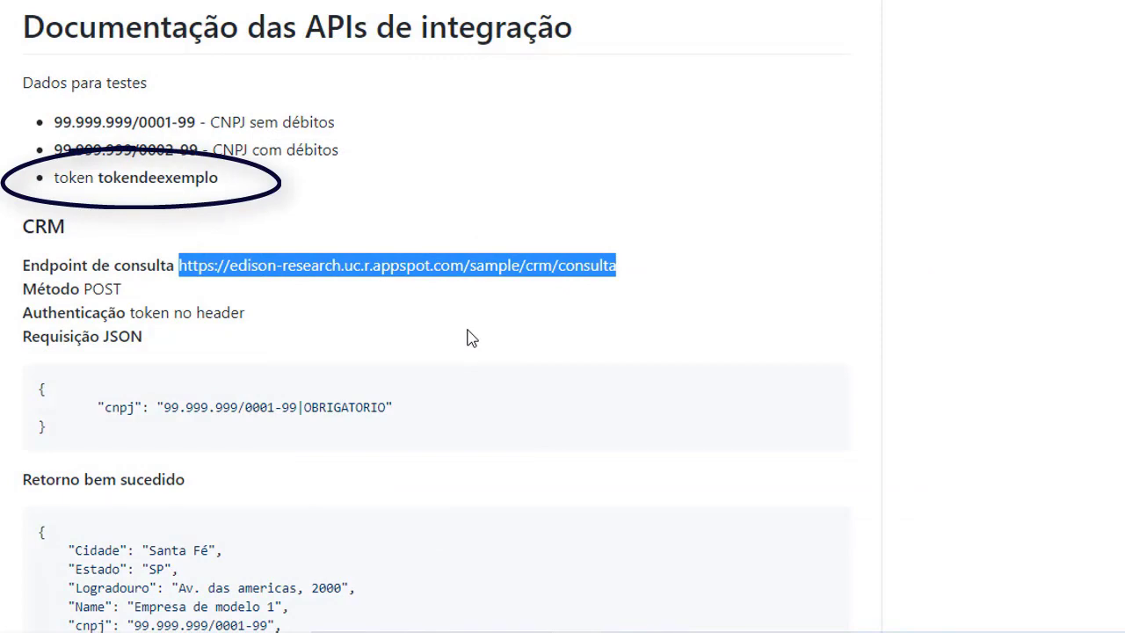
{"action": "left_click_drag", "start_coordinate": [268, 204], "coordinate": [220, 181]}
{"action": "left_click_drag", "start_coordinate": [221, 181], "coordinate": [104, 190]}
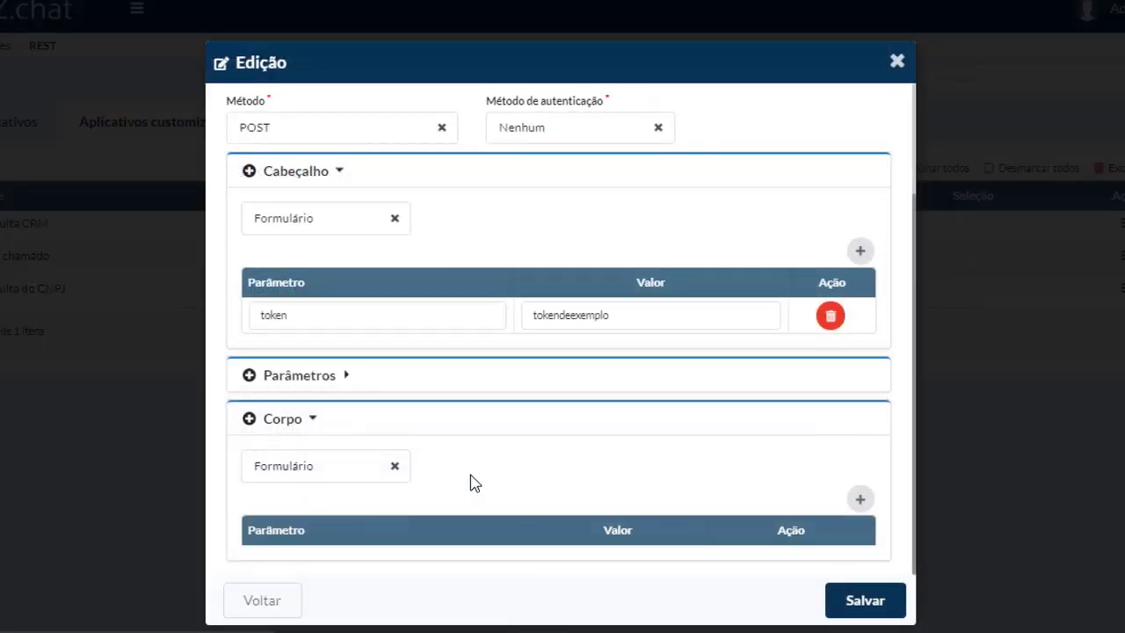
Step: Set the request body to JSON with "cnpj": "{{CNPJ}}" and save the application
{"action": "left_click", "coordinate": [321, 479]}
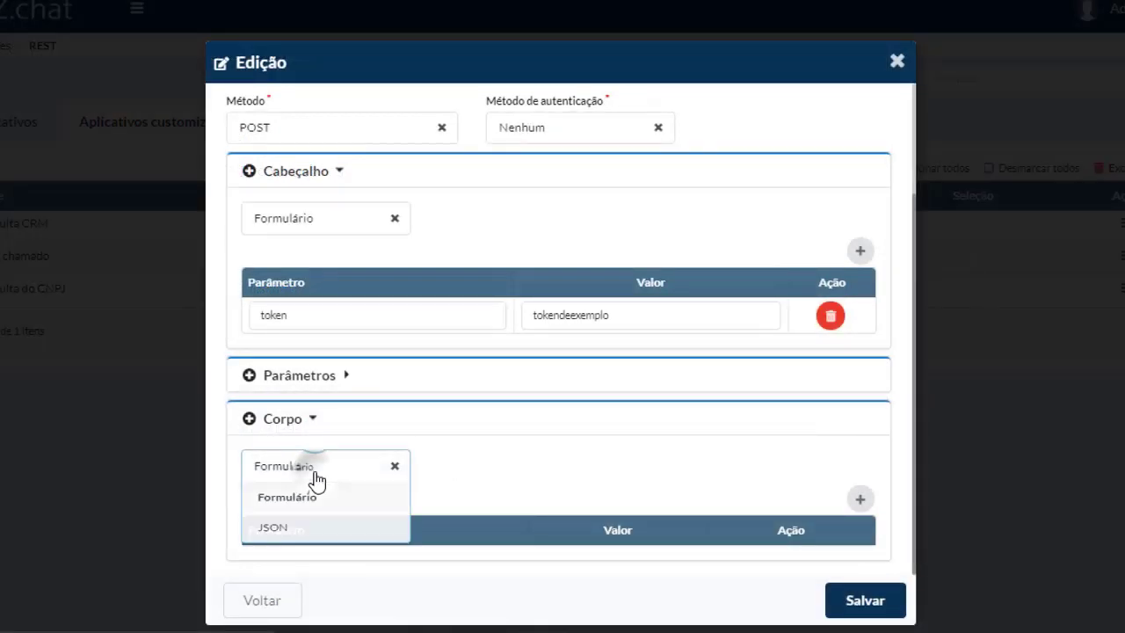
{"action": "left_click", "coordinate": [305, 530]}
{"action": "scroll", "coordinate": [537, 502], "scroll_direction": "down", "scroll_amount": 1}
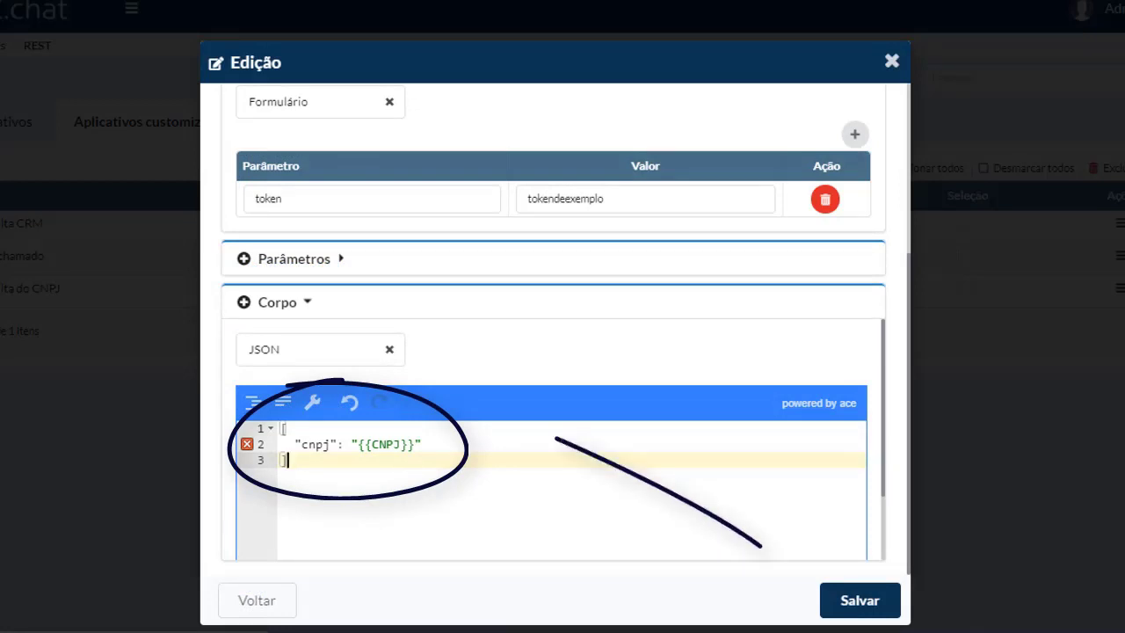
{"action": "left_click", "coordinate": [895, 593]}
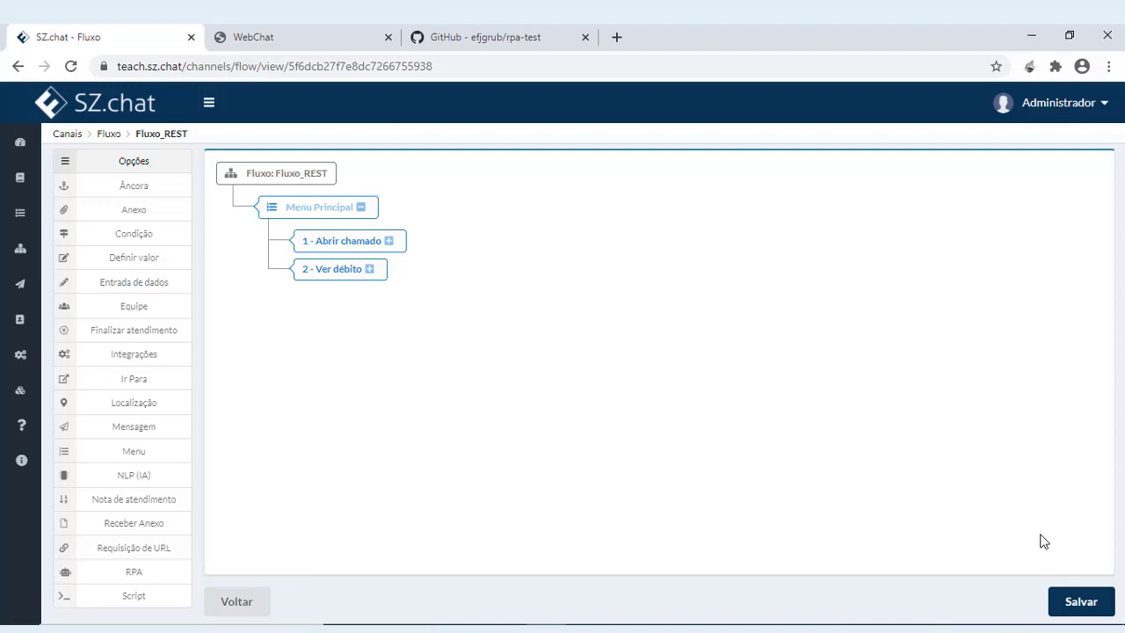
Step: Add an Entrada de dados block for the CNPJ under Abrir chamado in the Fluxo_REST flow
{"action": "left_click", "coordinate": [389, 241]}
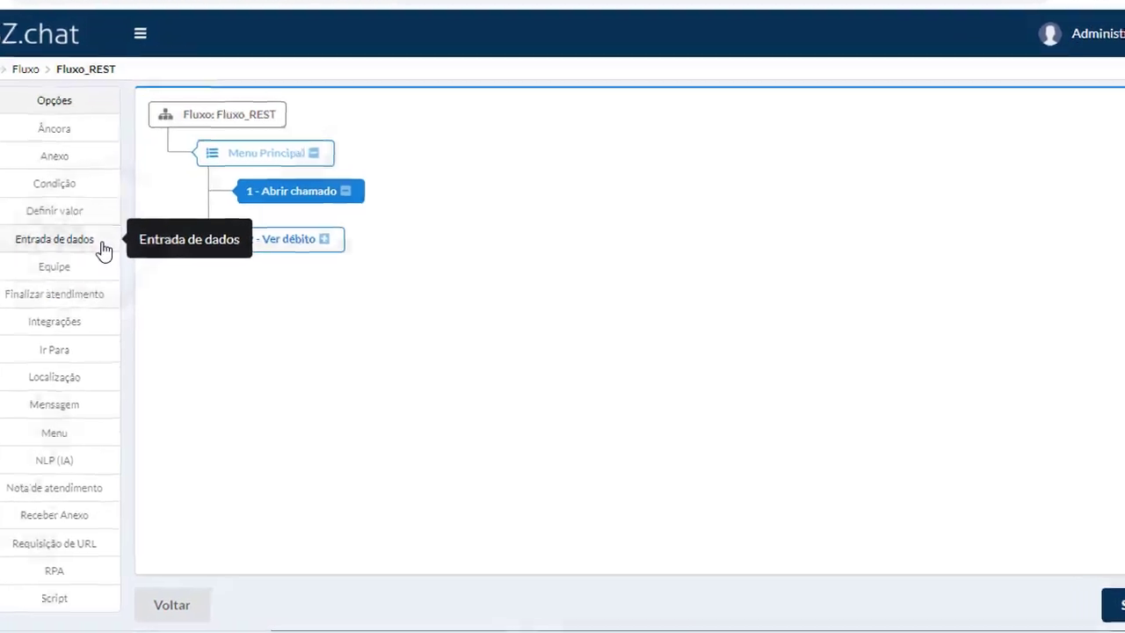
{"action": "left_click", "coordinate": [174, 290]}
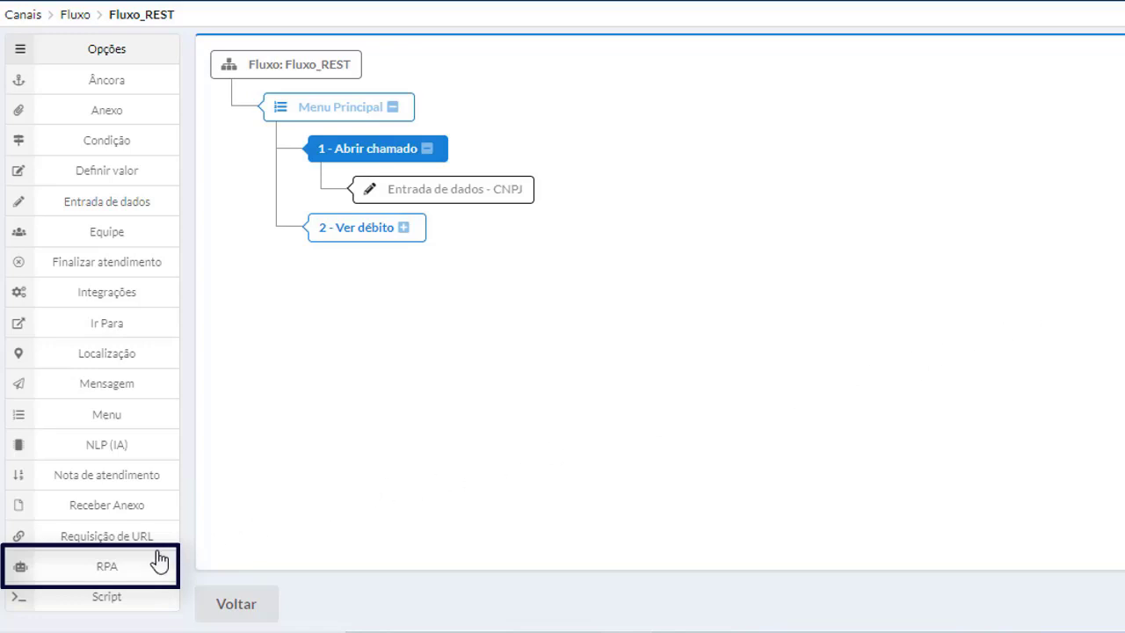
Step: Add an RPA block named Consultar CRM using Consulta do CNPJ, with a JSON response mapping pendencias to {{PENDENCIAS}} and status to {{STATUS}}
{"action": "left_click", "coordinate": [158, 563]}
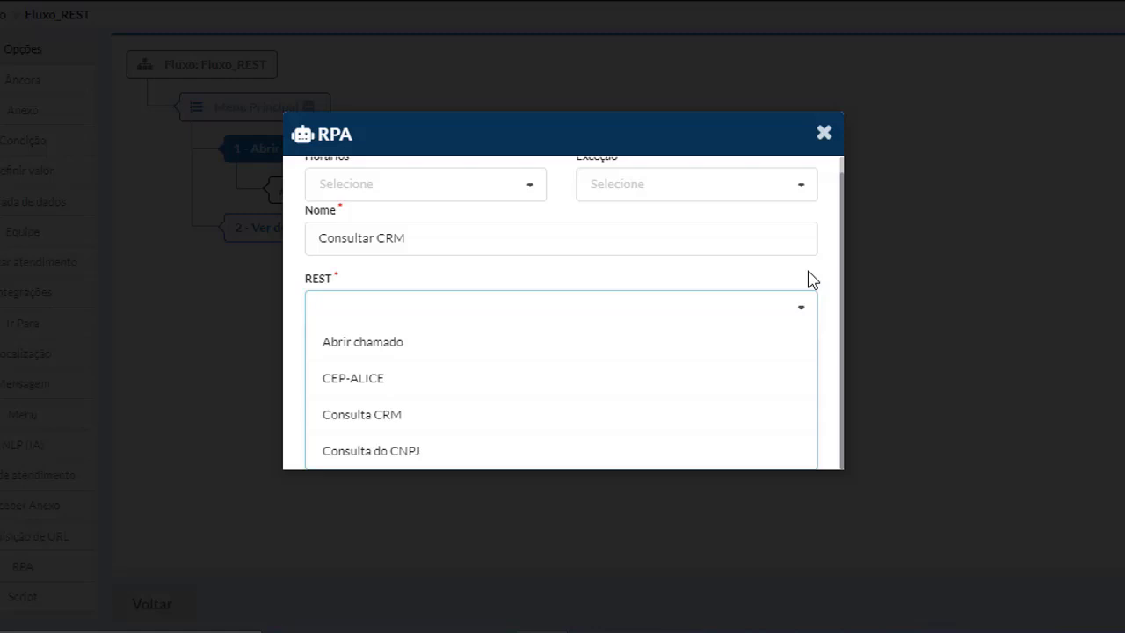
{"action": "left_click", "coordinate": [408, 451]}
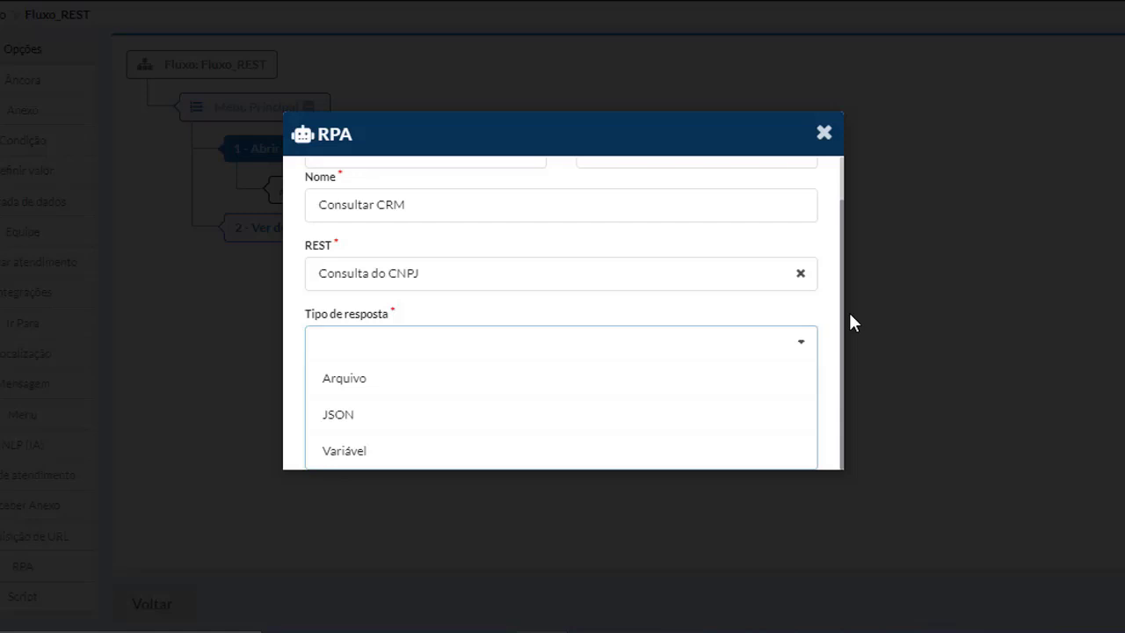
{"action": "left_click", "coordinate": [338, 415]}
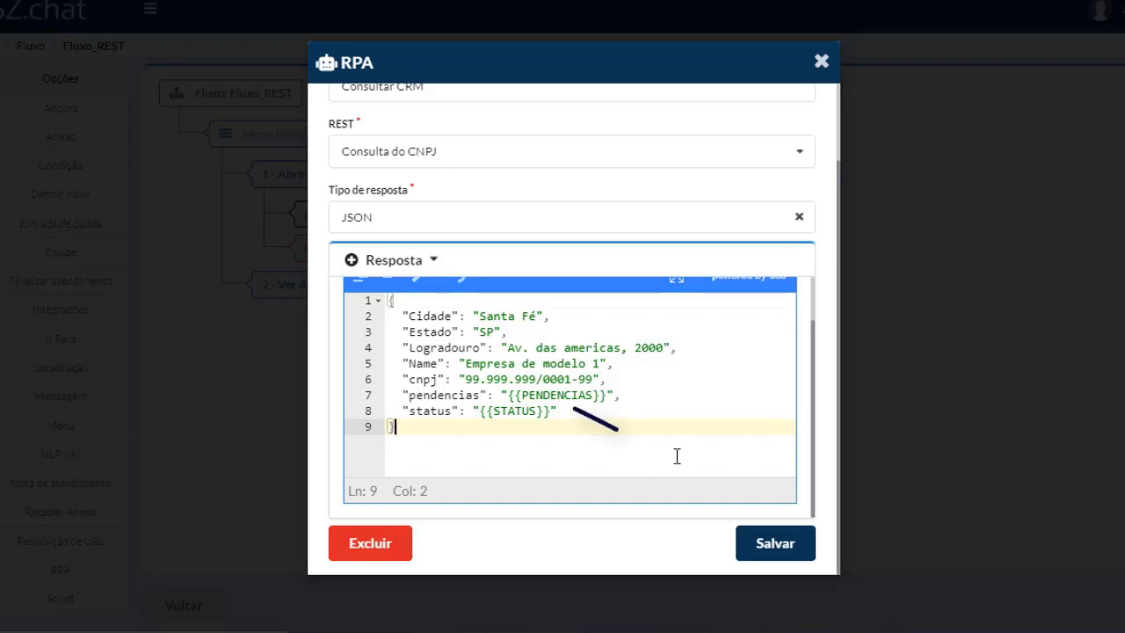
{"action": "left_click", "coordinate": [776, 545]}
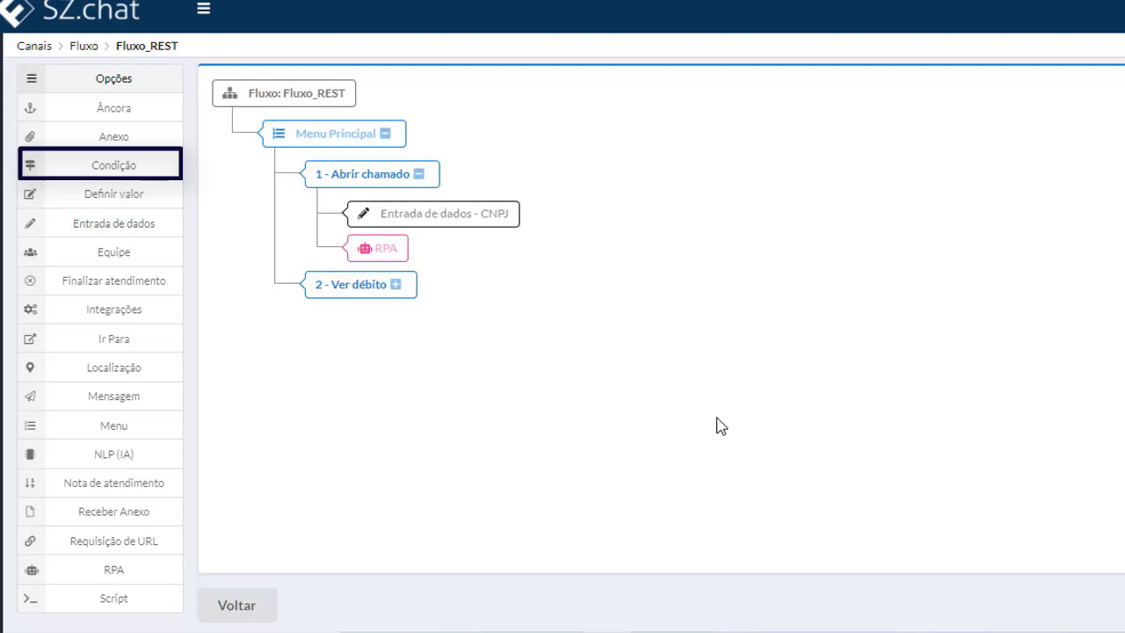
Step: Add a text condition named Status on the STATUS variable, with an exception and the cases Igual a OK and Igual a PENDENTE
{"action": "left_click", "coordinate": [117, 169]}
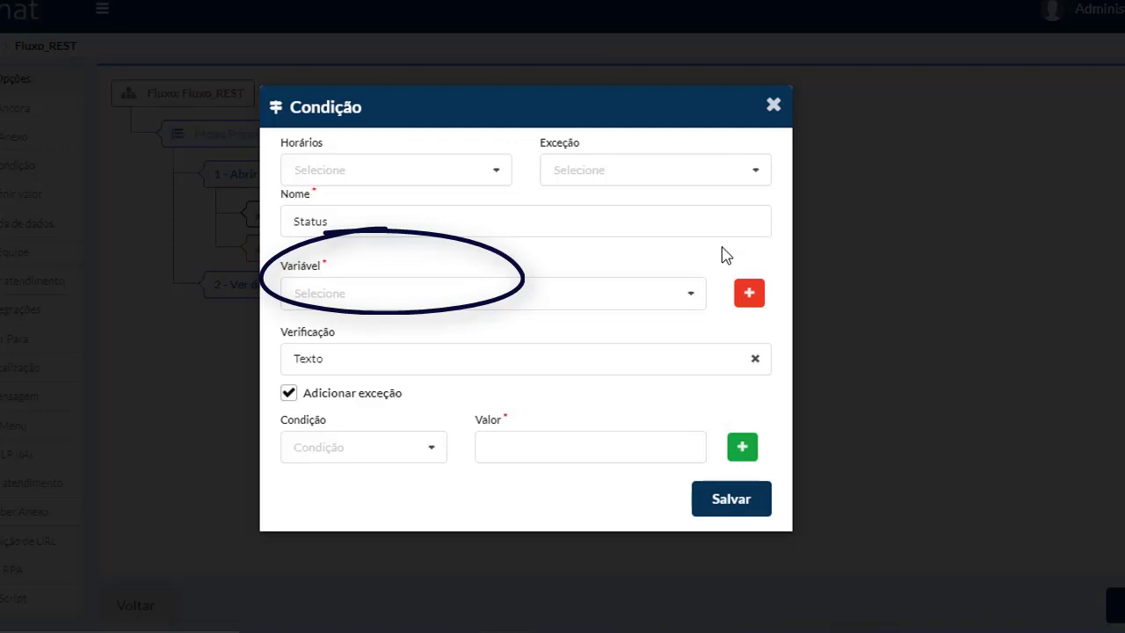
{"action": "left_click", "coordinate": [582, 292]}
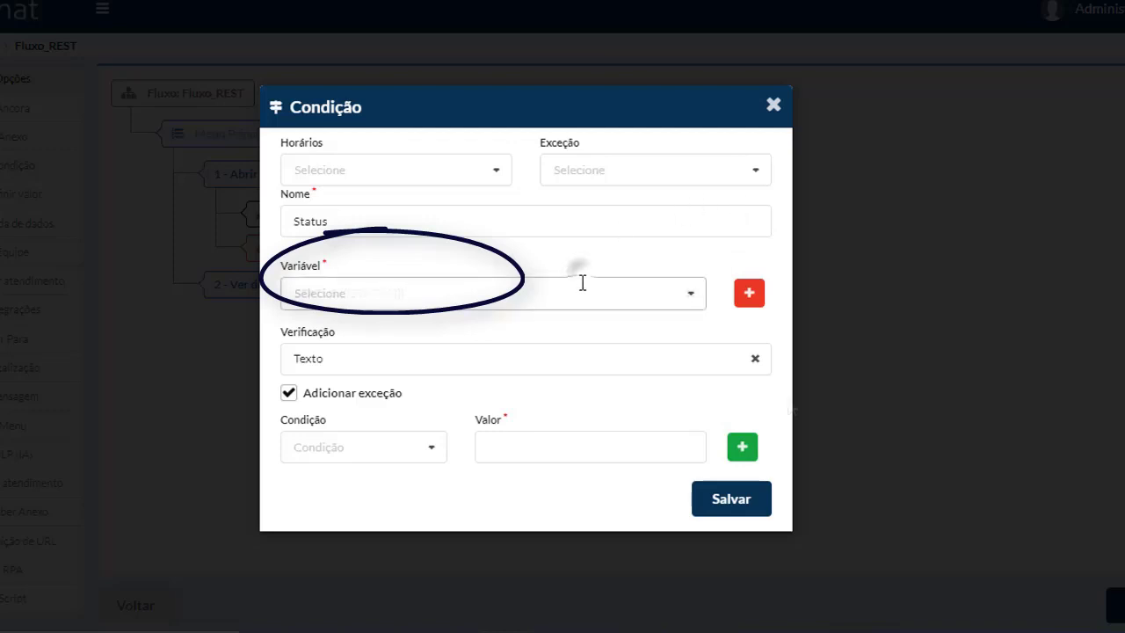
{"action": "left_click", "coordinate": [583, 325]}
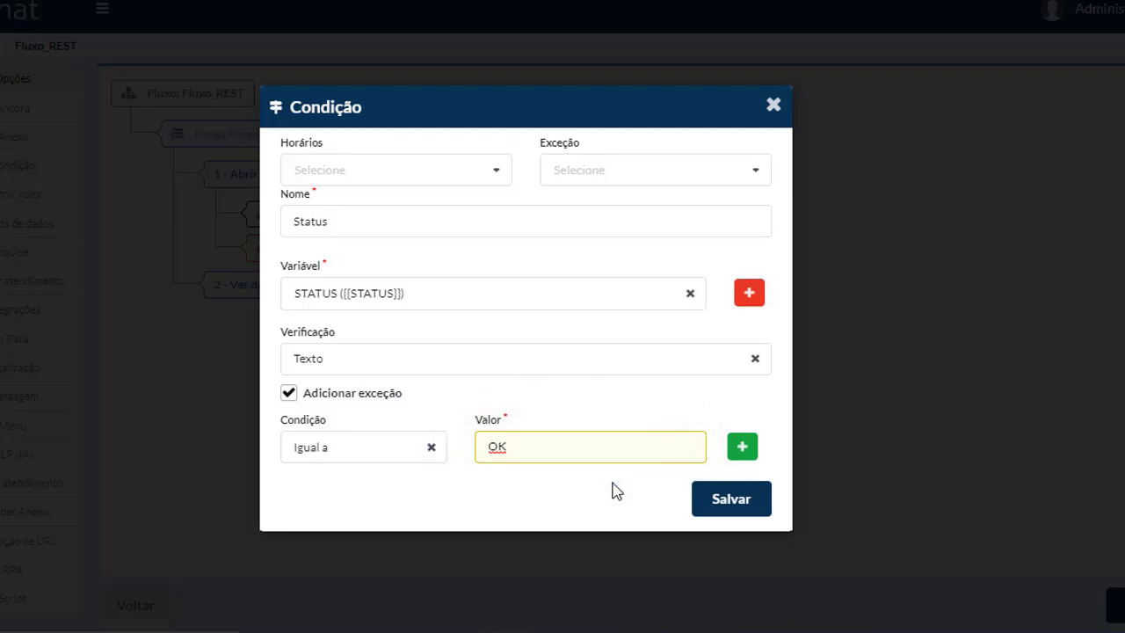
{"action": "left_click", "coordinate": [743, 447]}
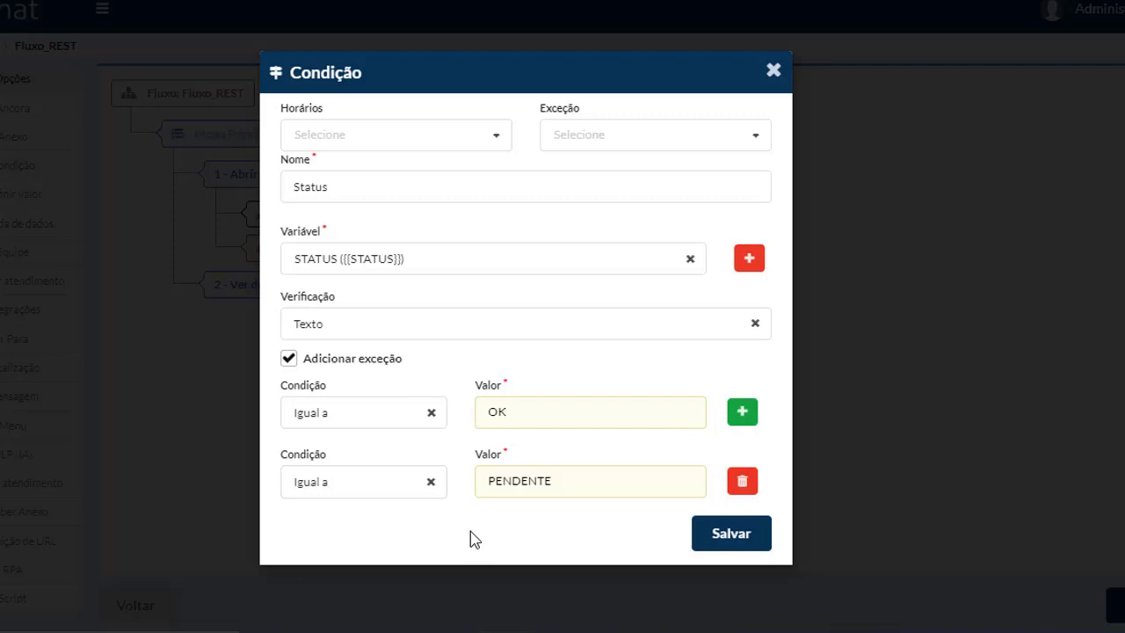
{"action": "left_click", "coordinate": [742, 540]}
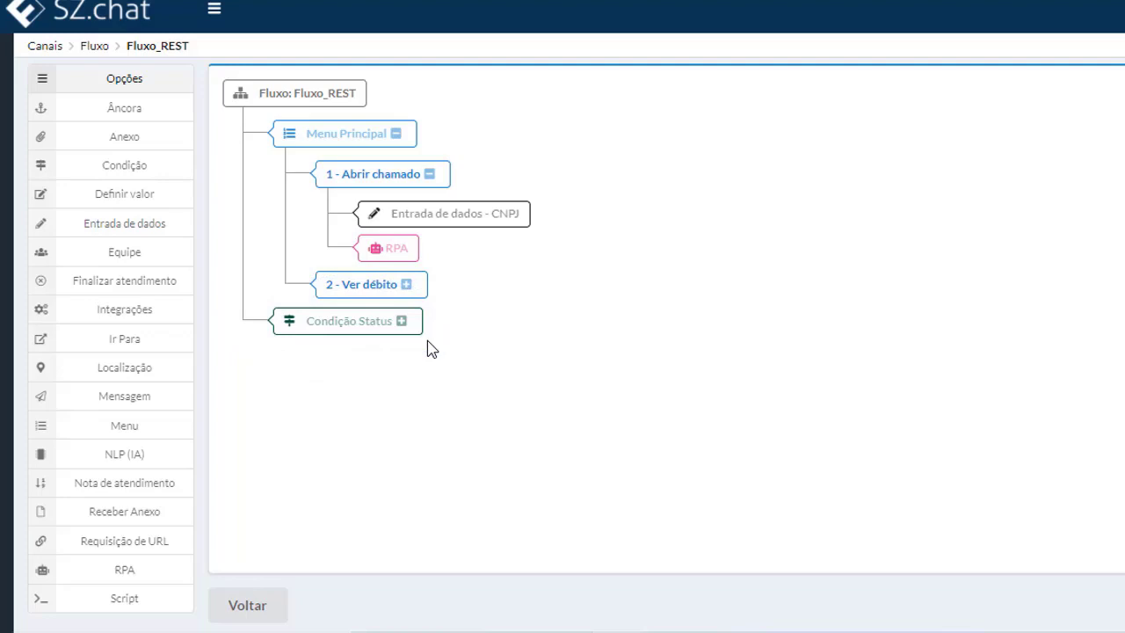
Step: Place the Status condition below the RPA block in Abrir chamado and remove the duplicate at the flow's root level
{"action": "left_click", "coordinate": [396, 174]}
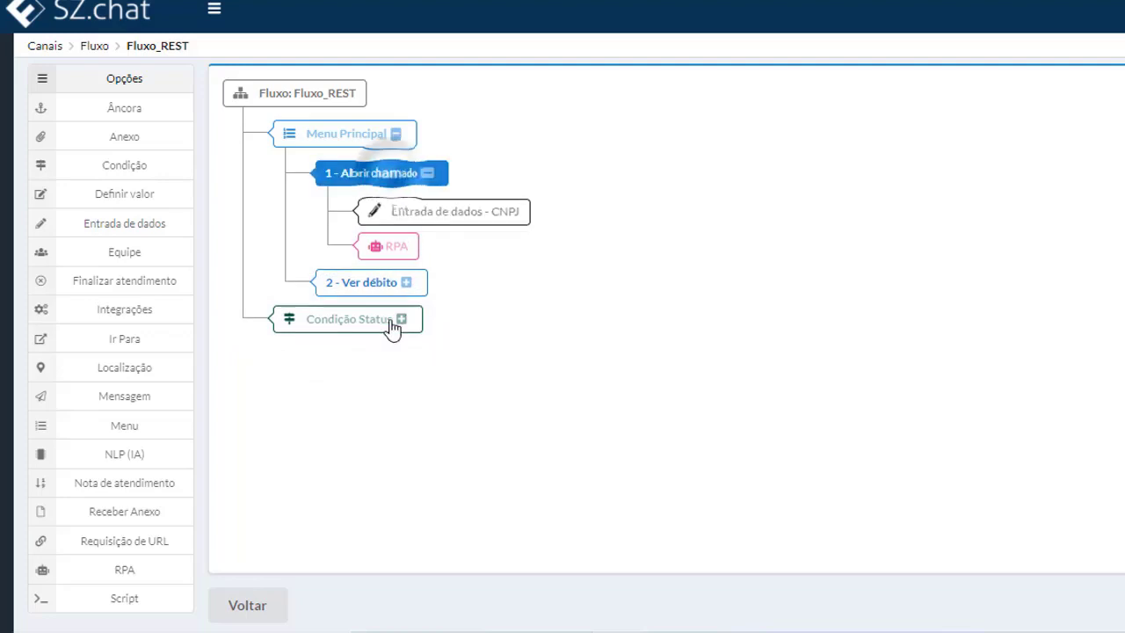
{"action": "left_click_drag", "start_coordinate": [370, 329], "coordinate": [439, 268]}
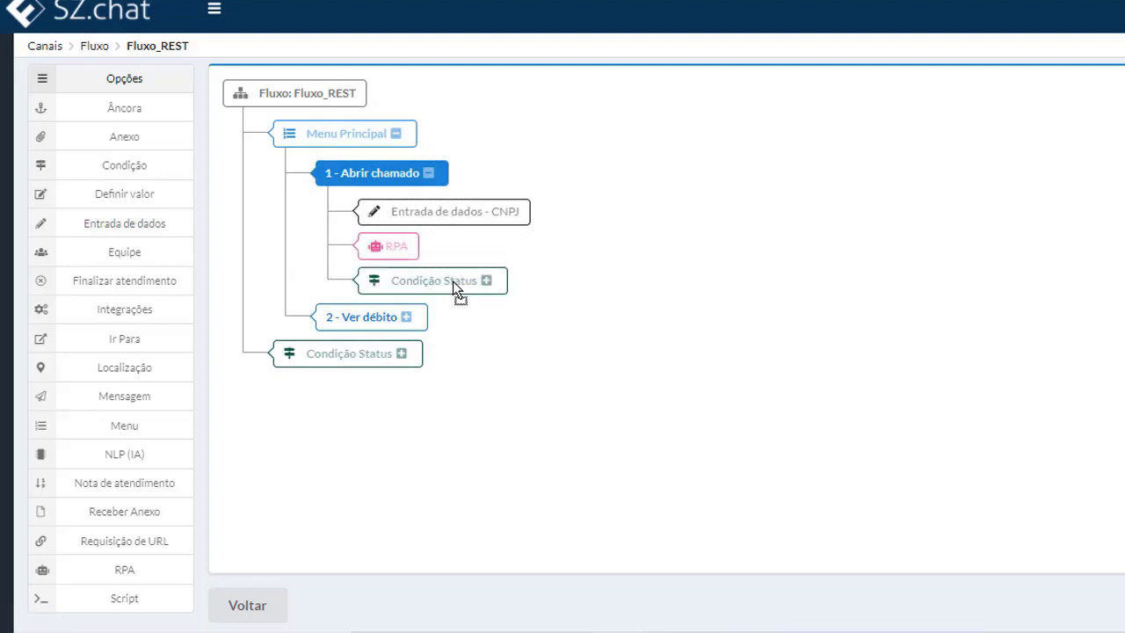
{"action": "left_click", "coordinate": [365, 356]}
{"action": "left_click", "coordinate": [434, 529]}
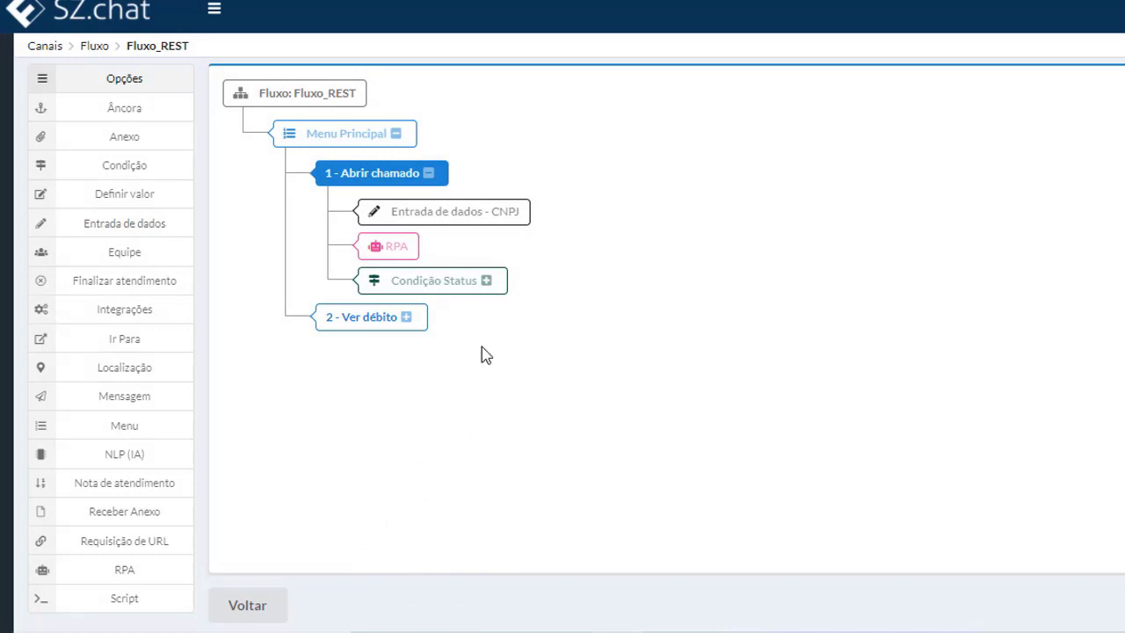
Step: Expand the Status condition and open its Igual a "OK" branch
{"action": "left_click", "coordinate": [487, 281]}
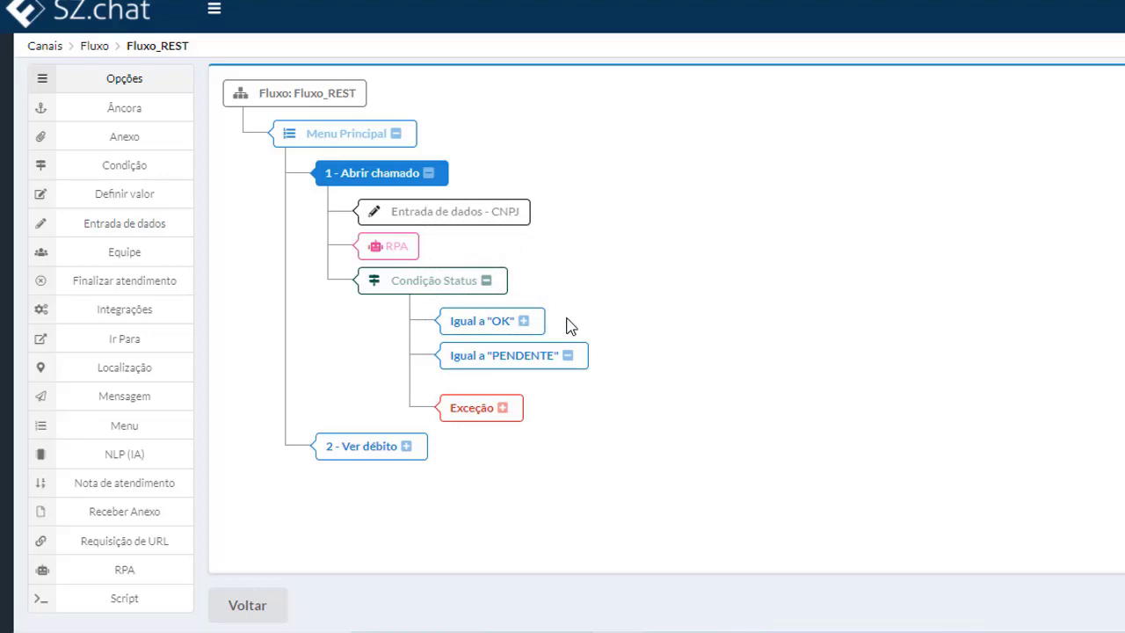
{"action": "left_click", "coordinate": [534, 321]}
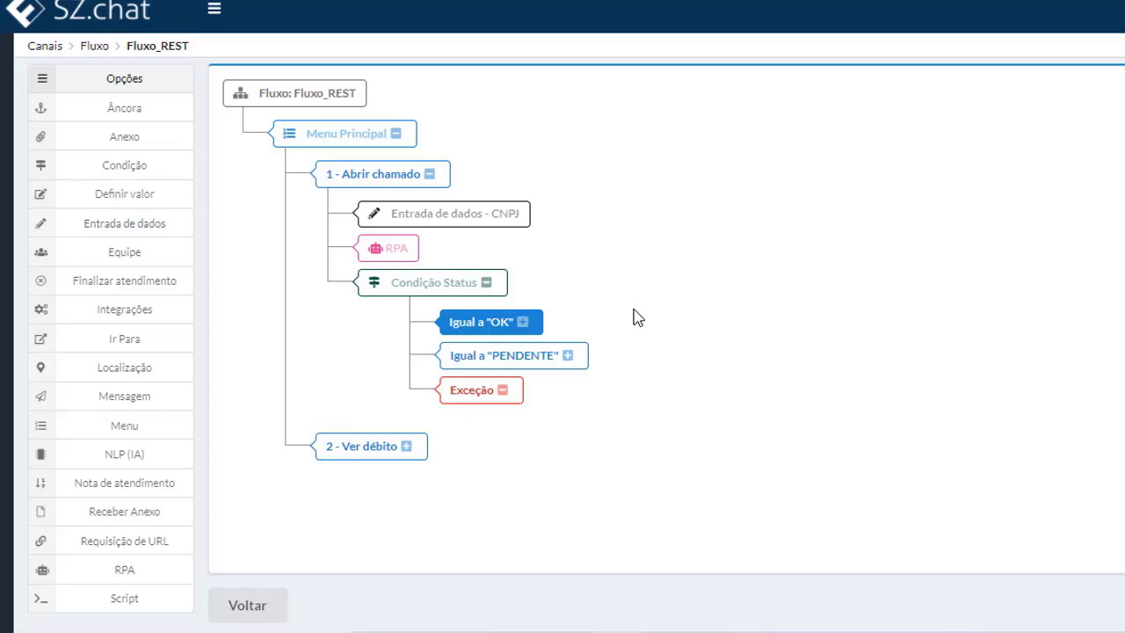
{"action": "left_click", "coordinate": [522, 322]}
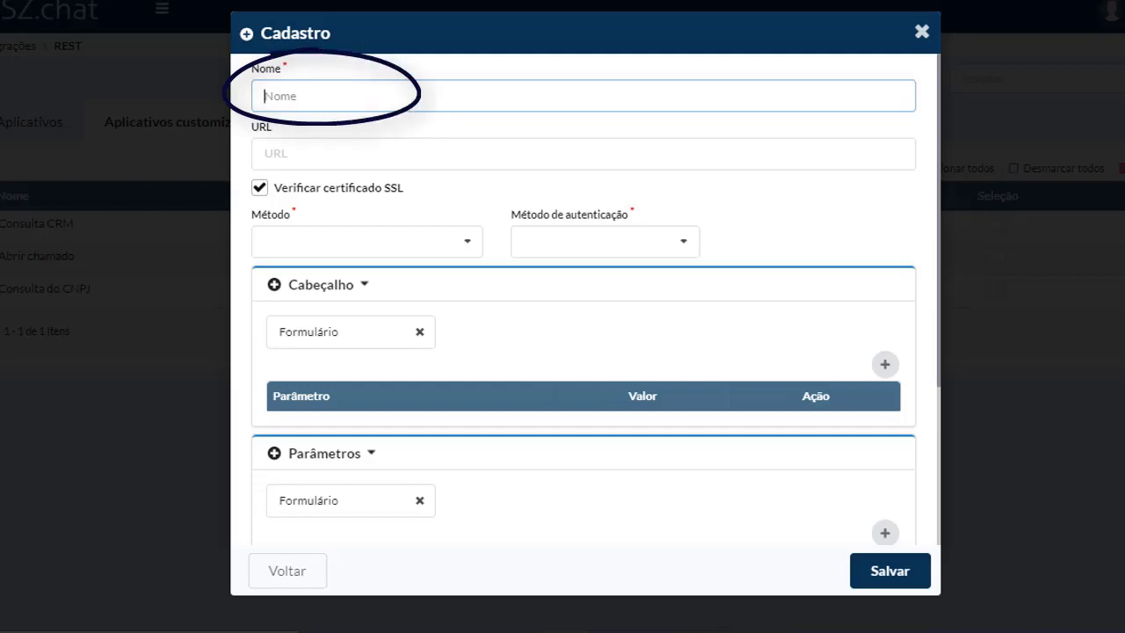
{"action": "type", "text": "Abertura de chamado"}
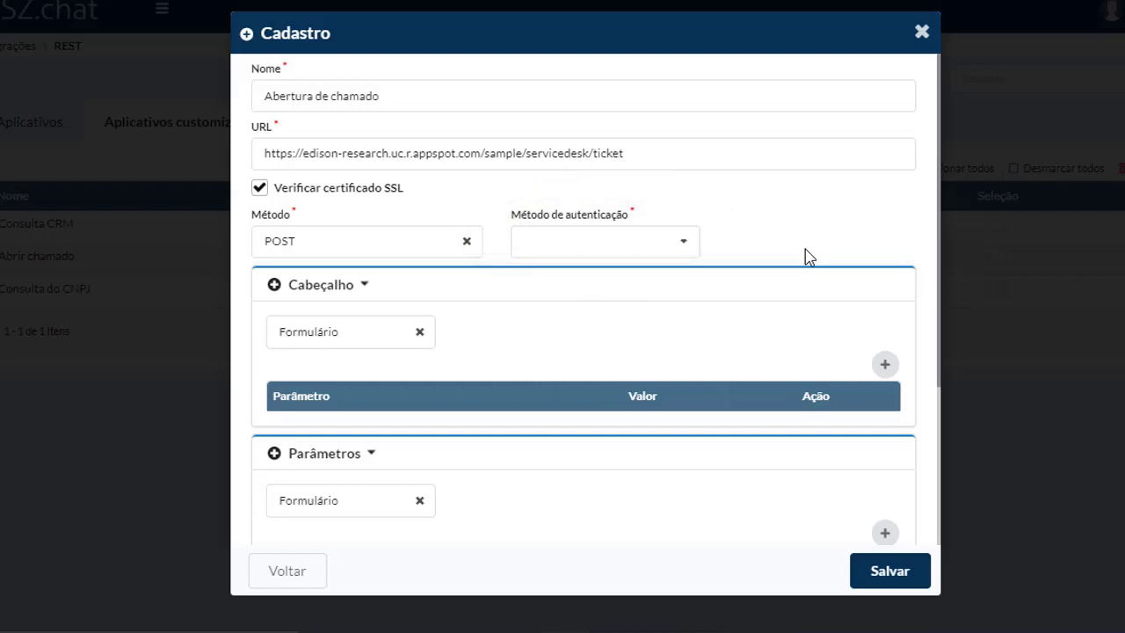
{"action": "left_click", "coordinate": [693, 244]}
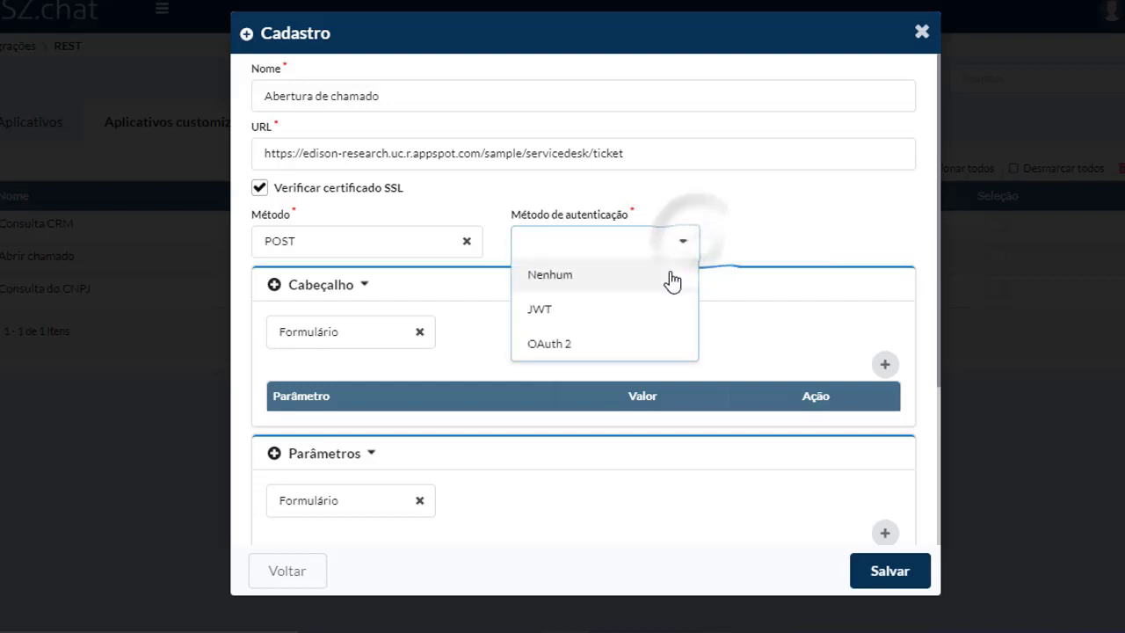
{"action": "left_click", "coordinate": [671, 280]}
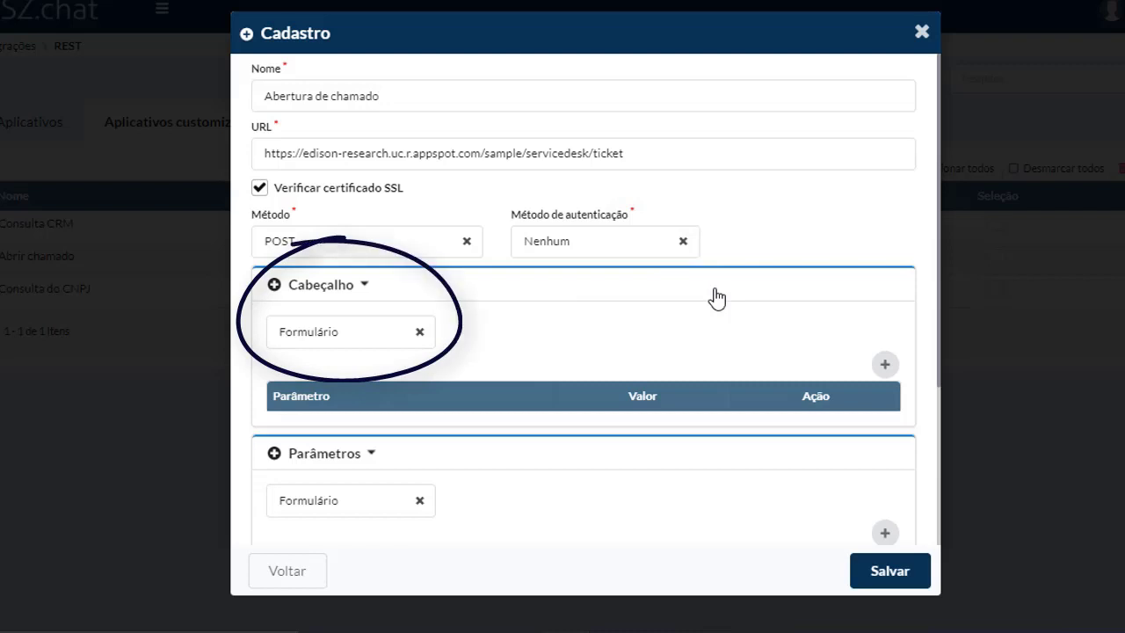
Step: Add a header parameter named token to the Cabeçalho section and enter the access token as its value
{"action": "left_click", "coordinate": [886, 365]}
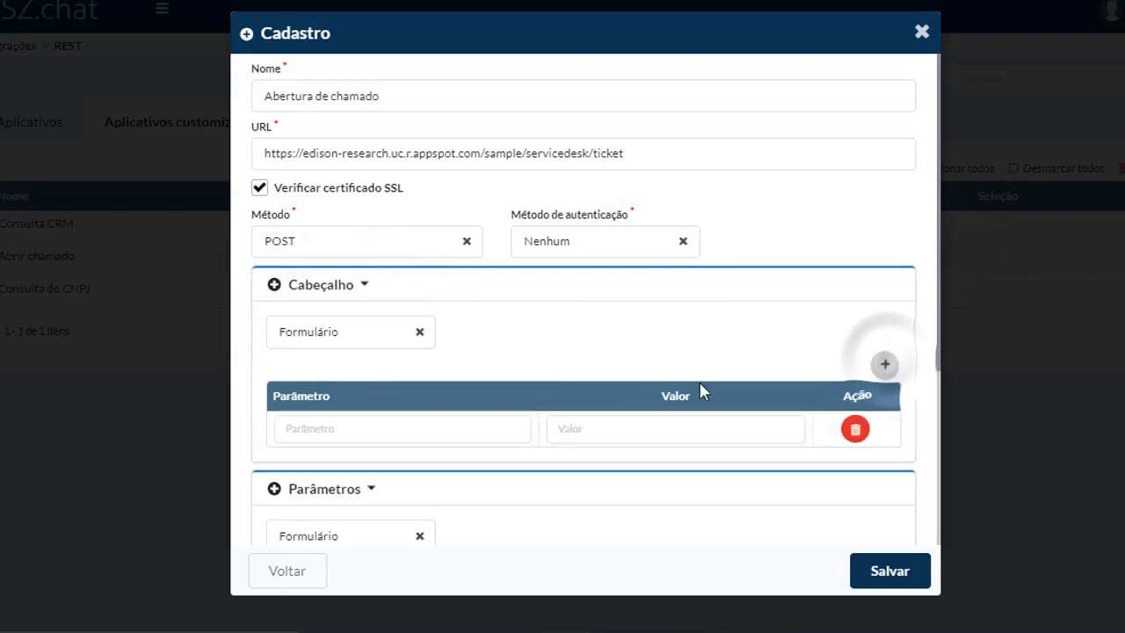
{"action": "left_click", "coordinate": [440, 428]}
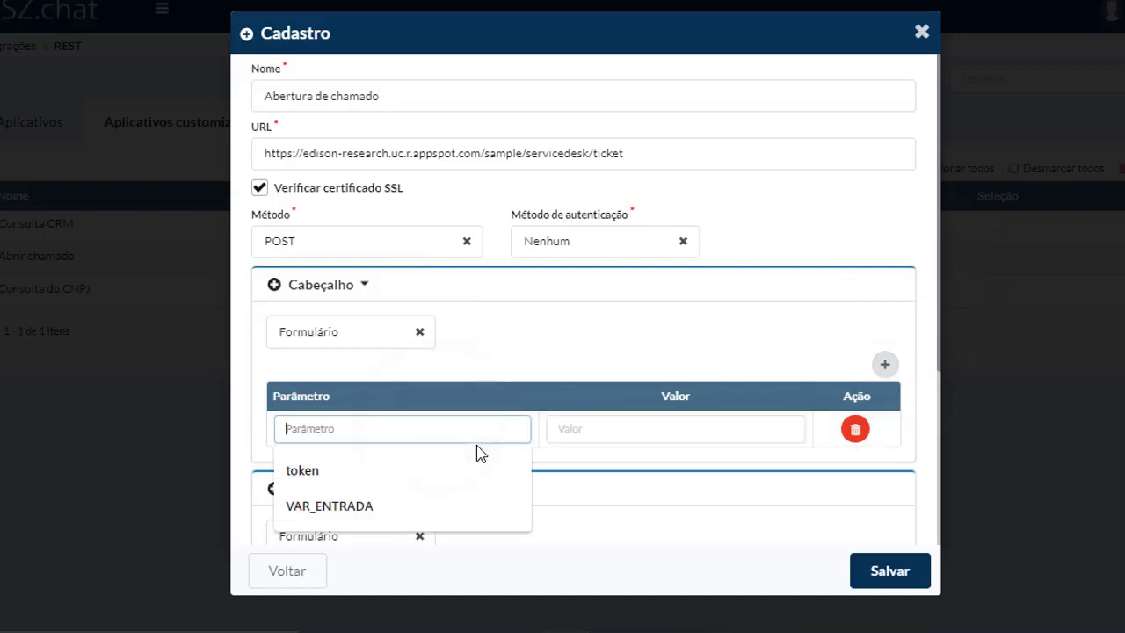
{"action": "left_click", "coordinate": [437, 474]}
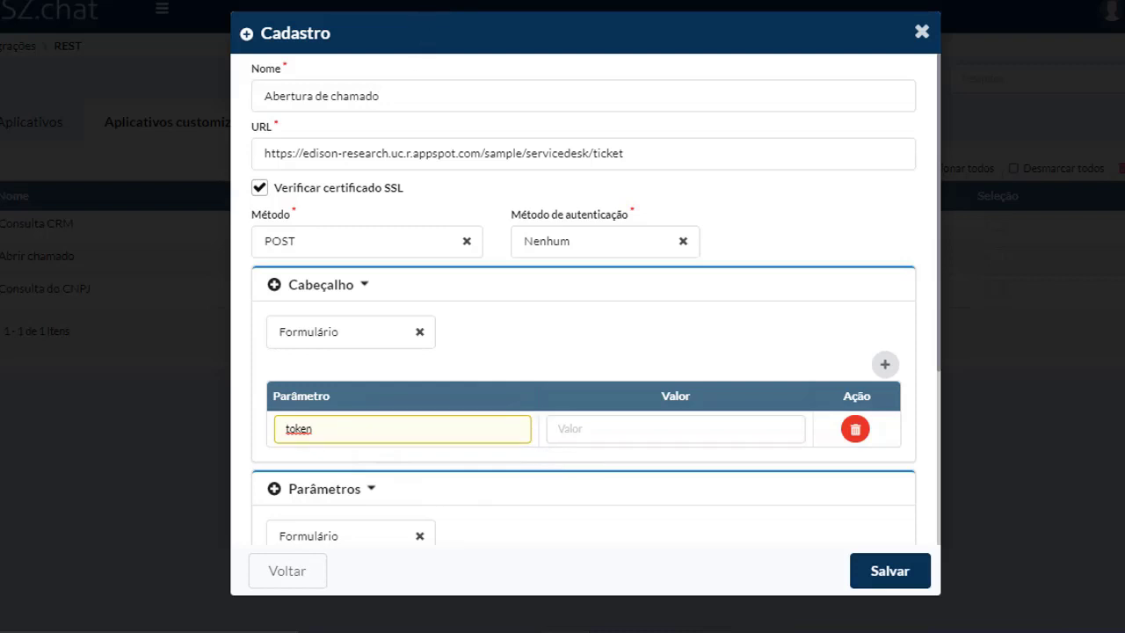
{"action": "key", "text": "Tab"}
{"action": "type", "text": "tokendeexemplo"}
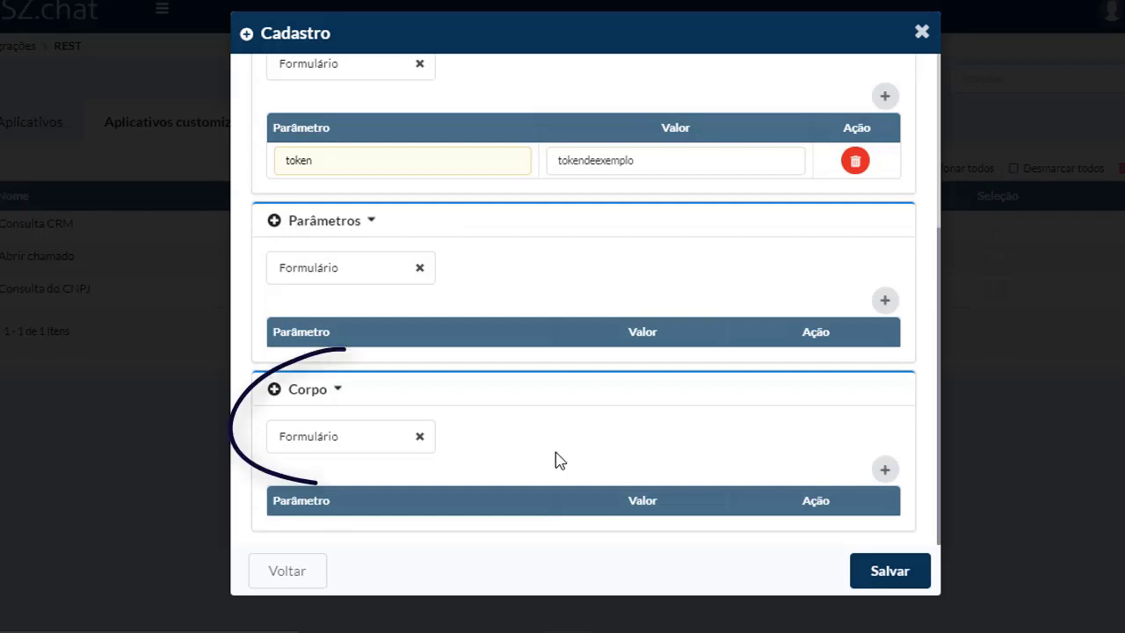
Step: Switch the Corpo section to JSON with cnpj mapped to {{CNPJ}} and Problem mapped to {{PROBLEM}}, and save the integration
{"action": "left_click", "coordinate": [365, 450]}
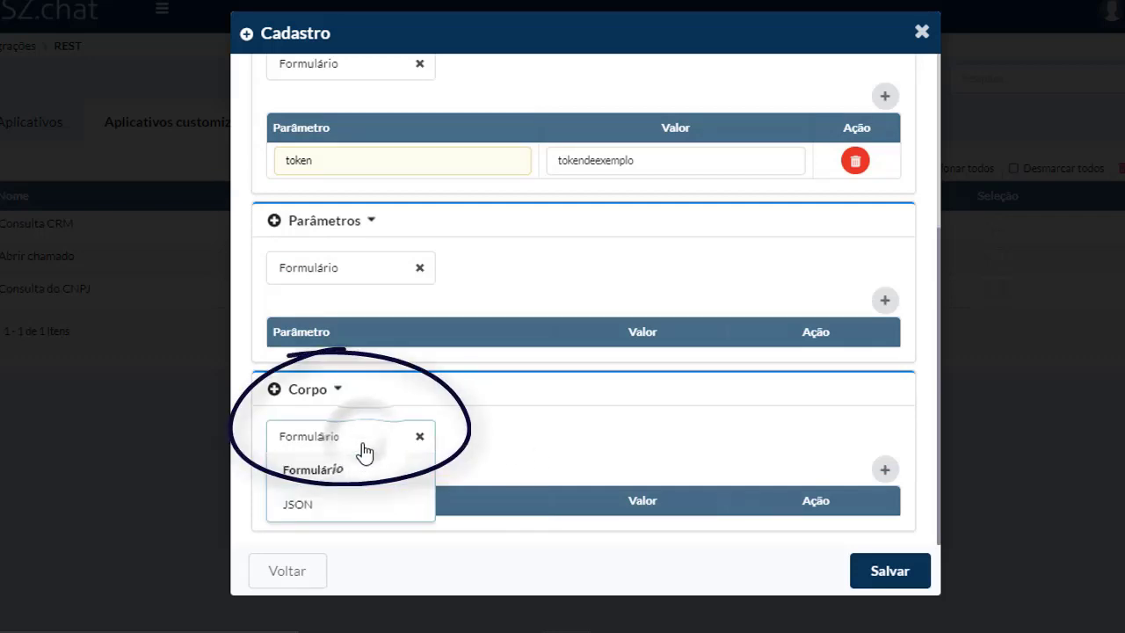
{"action": "left_click", "coordinate": [341, 514]}
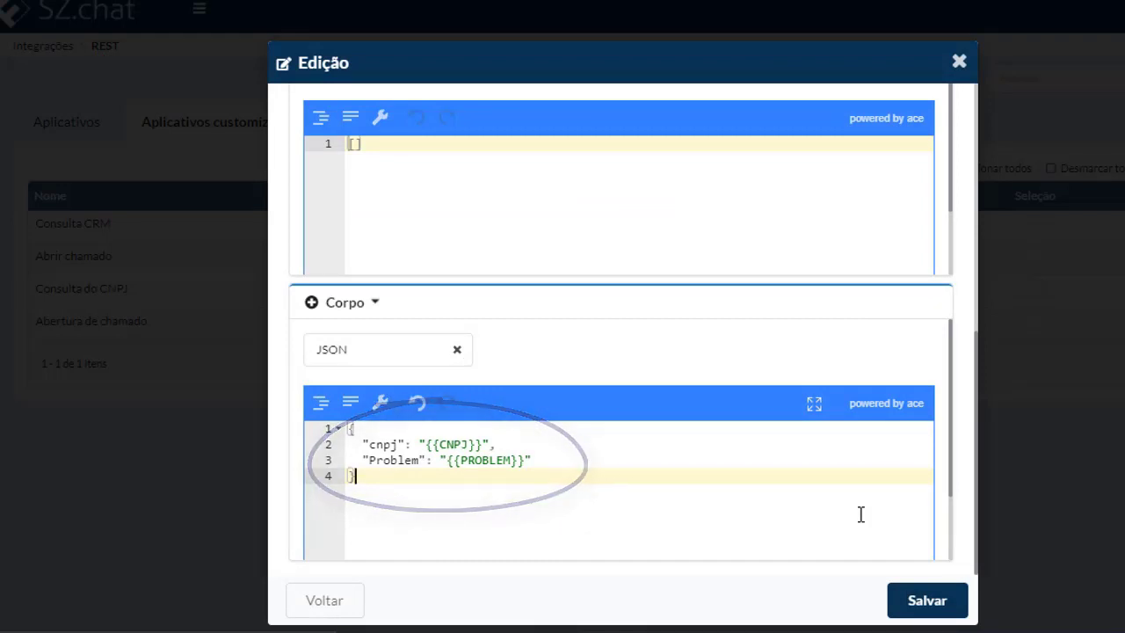
{"action": "left_click", "coordinate": [939, 603]}
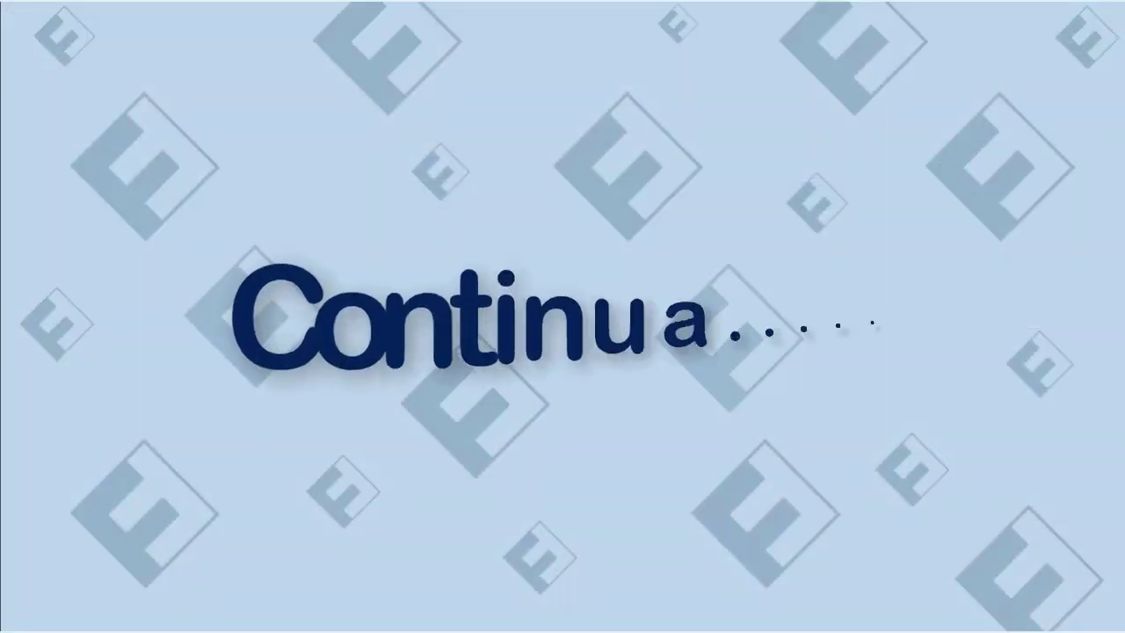